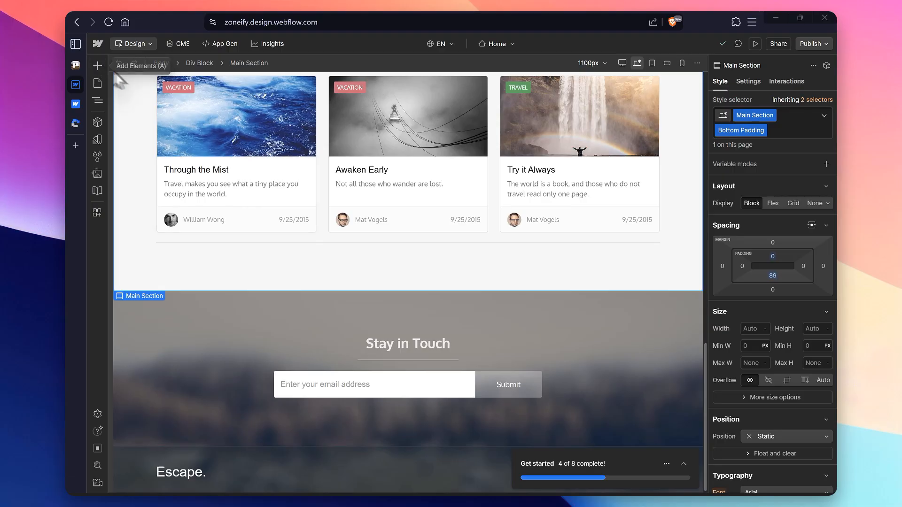
Step: Add a Div Block below the blog cards, inside Main Section and above the Stay in Touch area
scroll(263, 156, "up", 2)
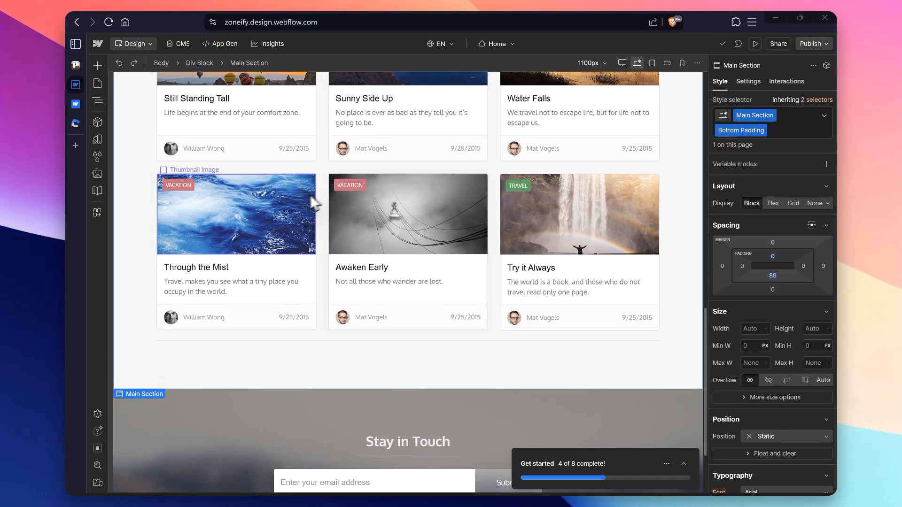
scroll(305, 205, "down", 2)
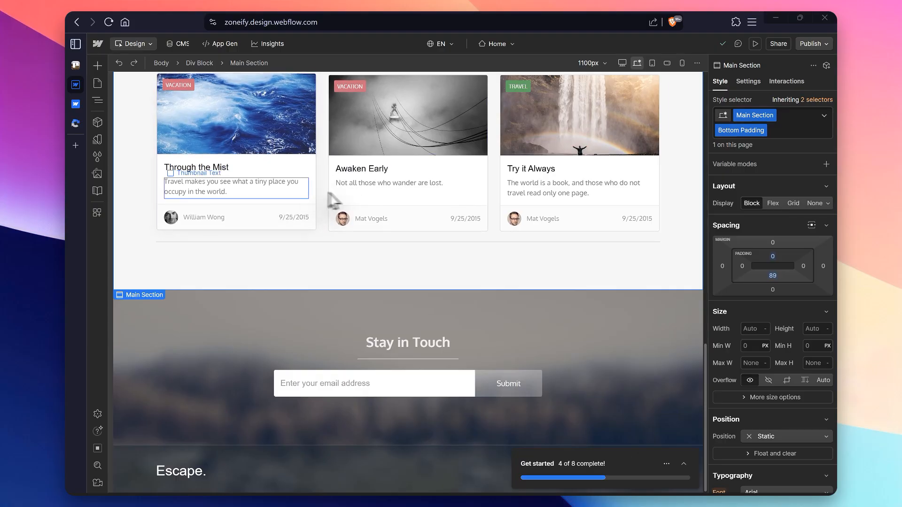
scroll(299, 178, "up", 1)
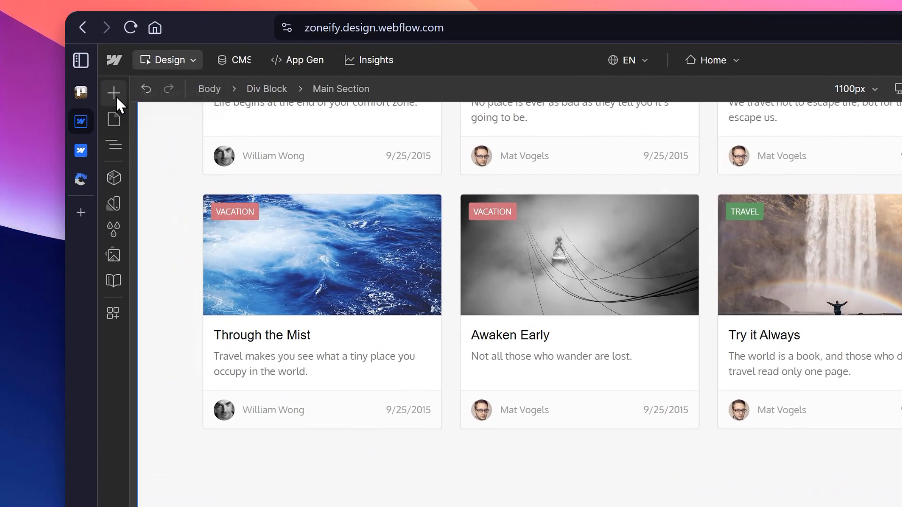
left_click(98, 66)
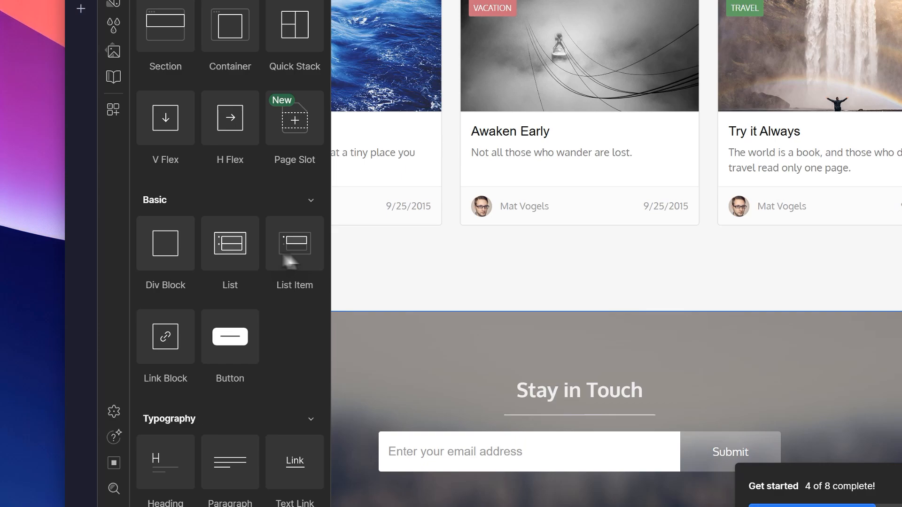
left_click_drag(289, 261, 445, 260)
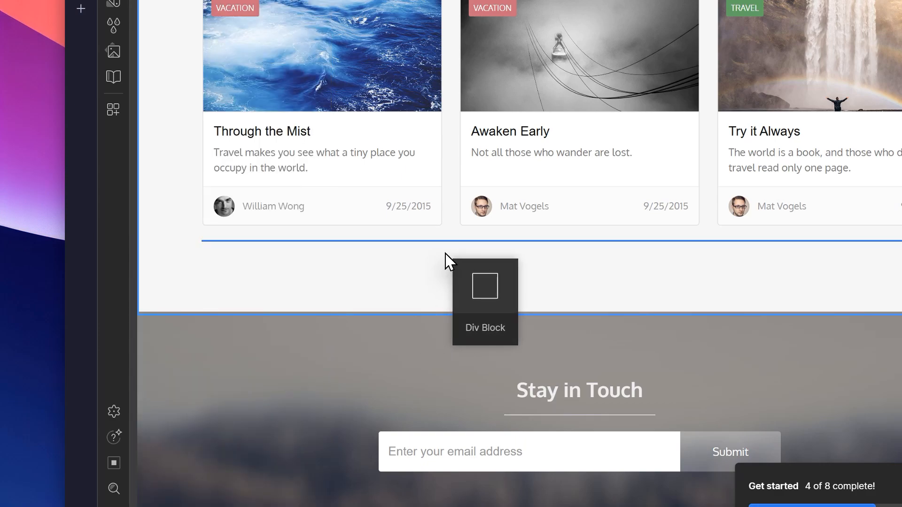
left_click_drag(445, 253, 449, 248)
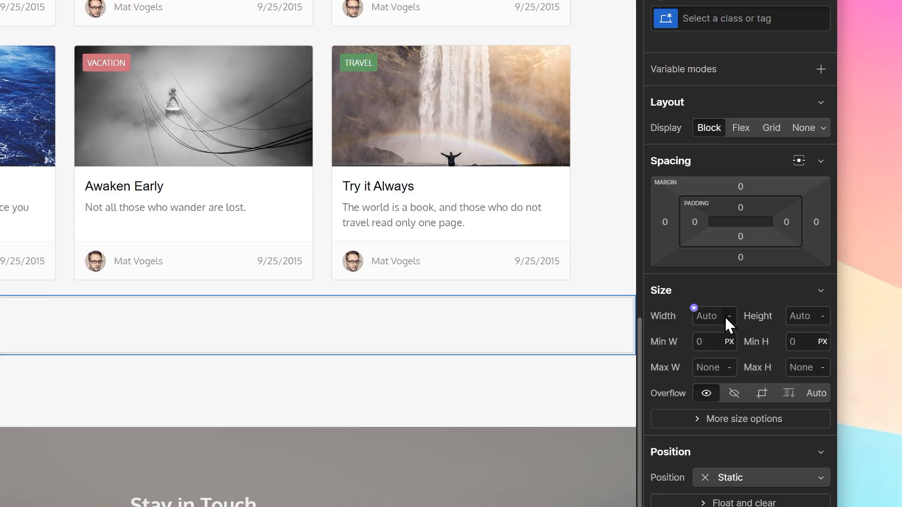
Step: Set the new div block's width to 100% and its height to 2
left_click(765, 314)
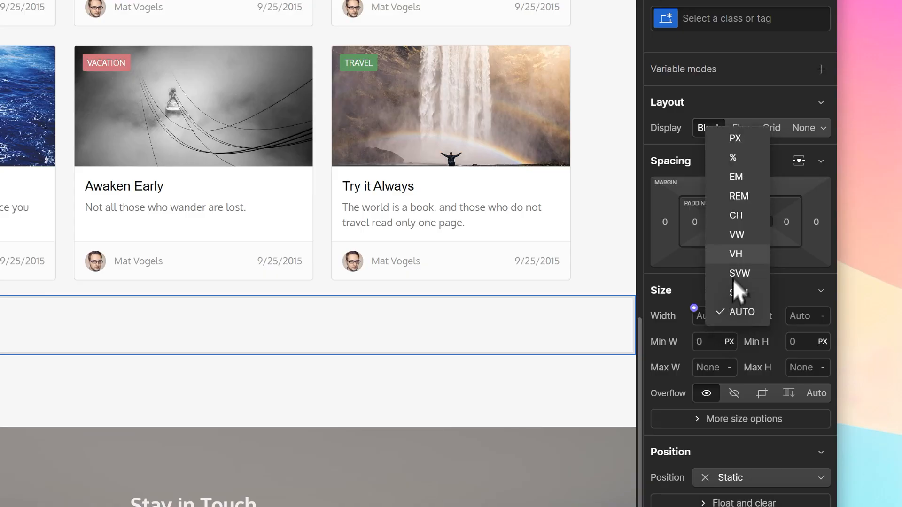
left_click(733, 157)
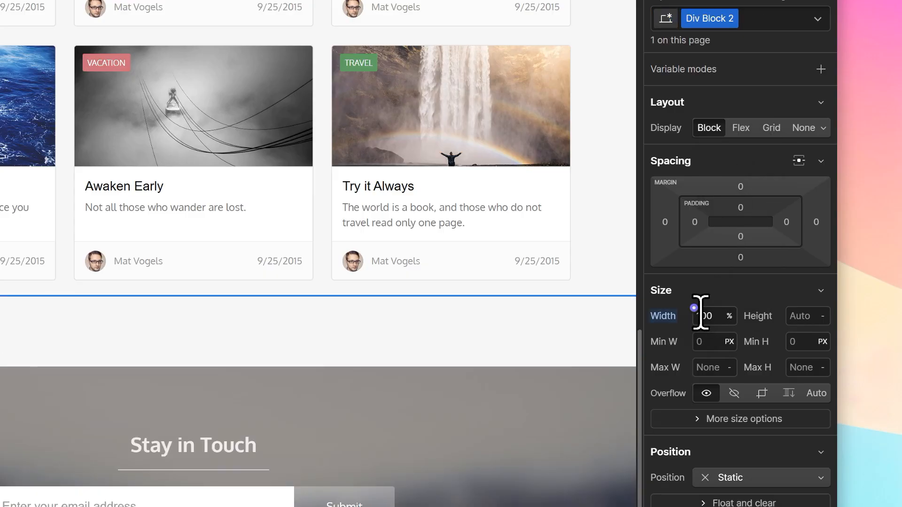
left_click(701, 314)
left_click(805, 320)
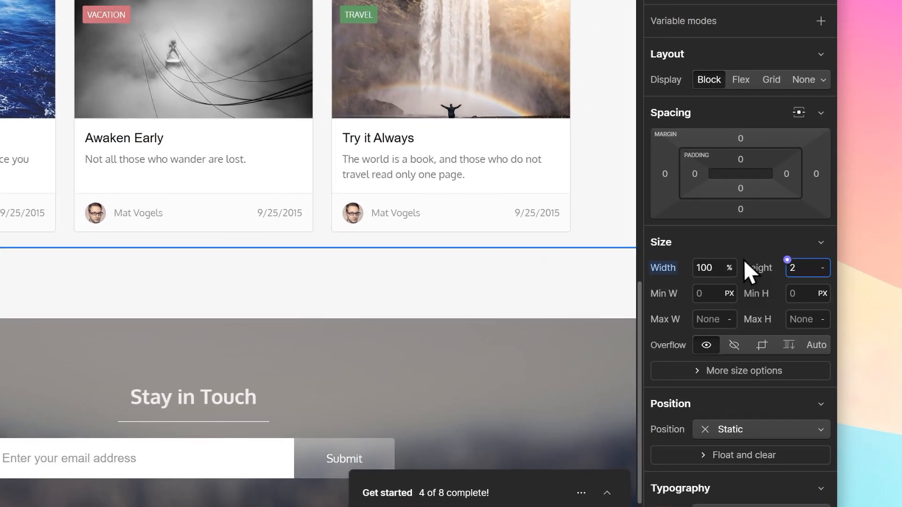
left_click(742, 257)
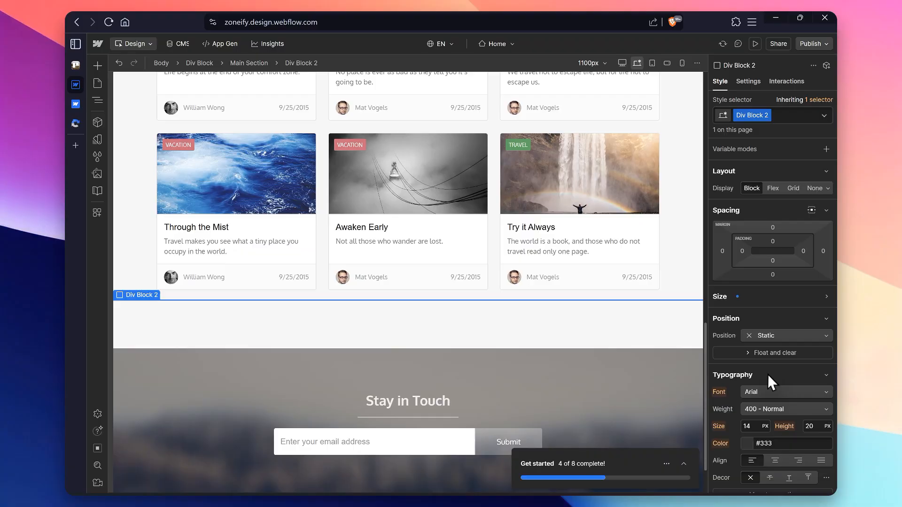
Step: Give the thin div block a light grey #d4d4d4 background color
scroll(768, 375, "down", 3)
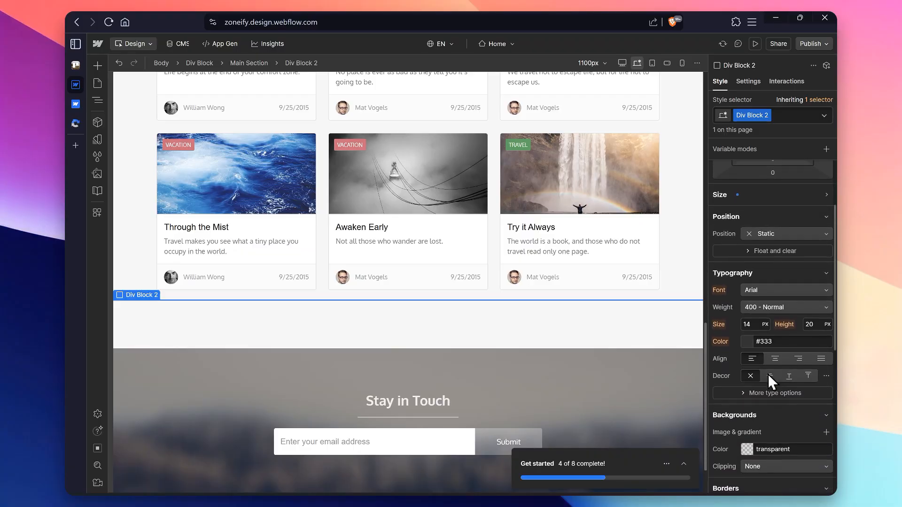
scroll(767, 373, "down", 3)
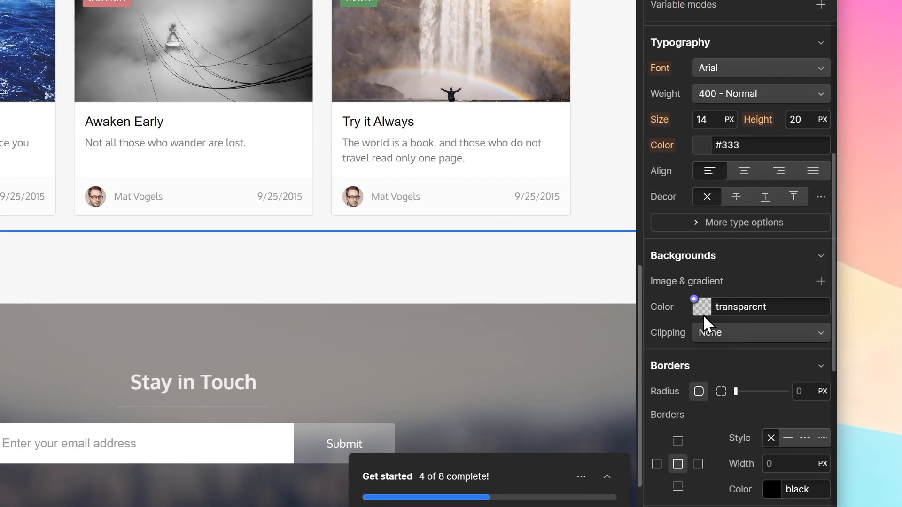
left_click(748, 353)
left_click_drag(679, 156, 628, 95)
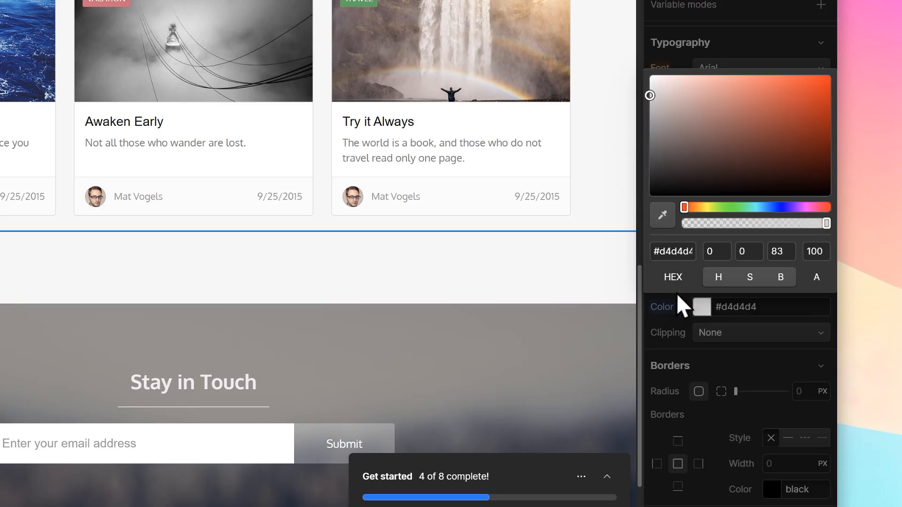
left_click(680, 307)
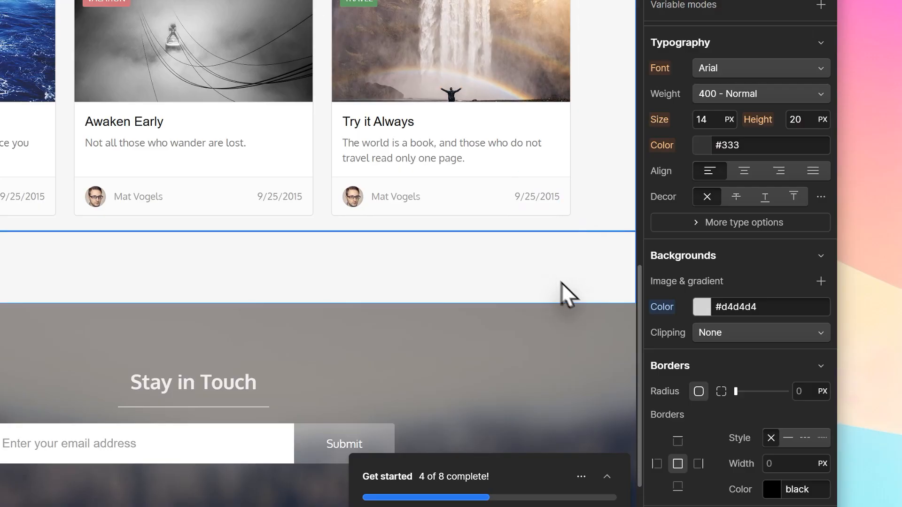
left_click(577, 283)
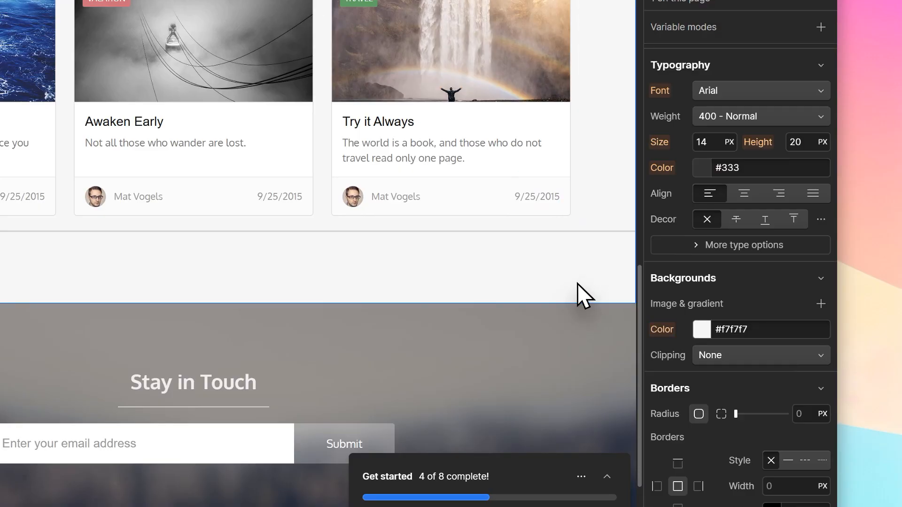
Step: Set the divider div block's top and bottom margins to 24 px
left_click(519, 239)
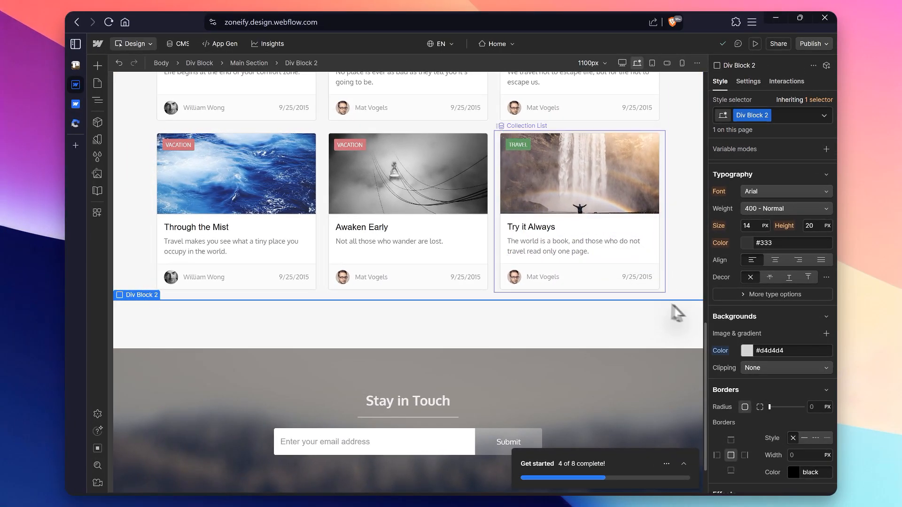
scroll(764, 312, "down", 2)
scroll(765, 314, "up", 3)
scroll(764, 312, "up", 3)
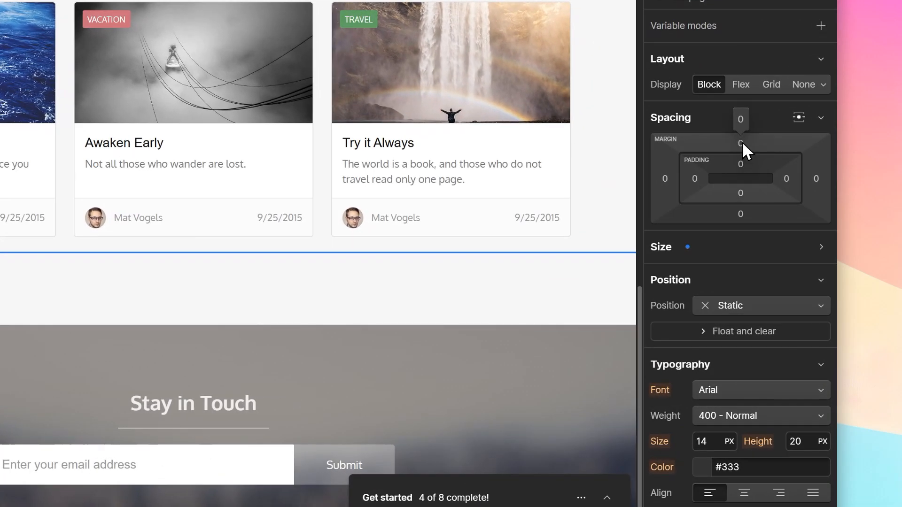
left_click(772, 228)
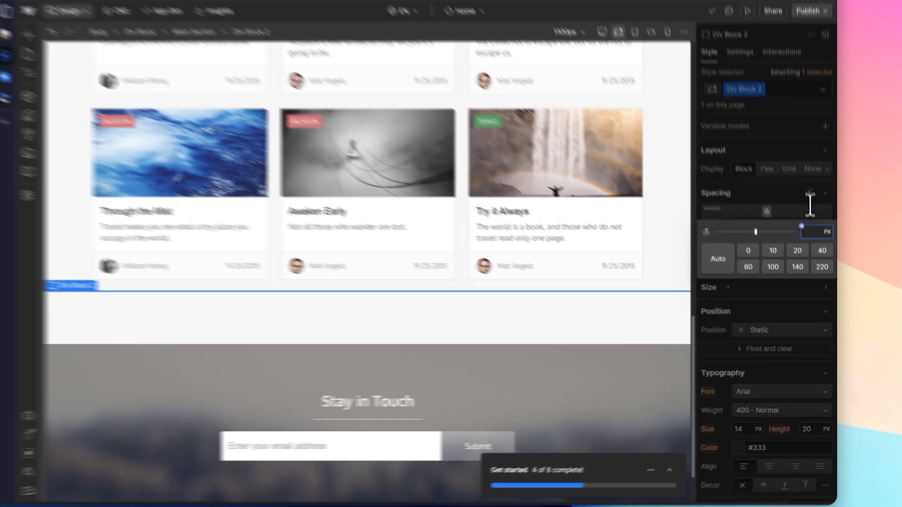
type("1")
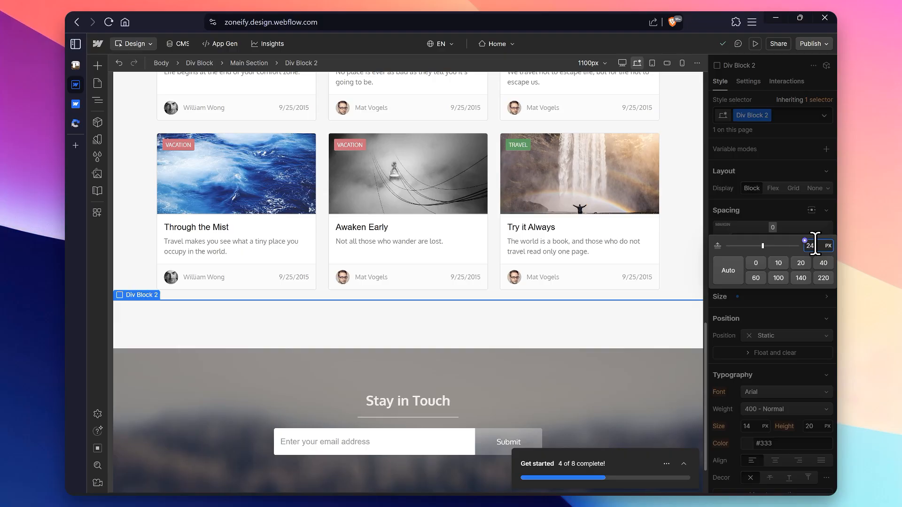
key("Return")
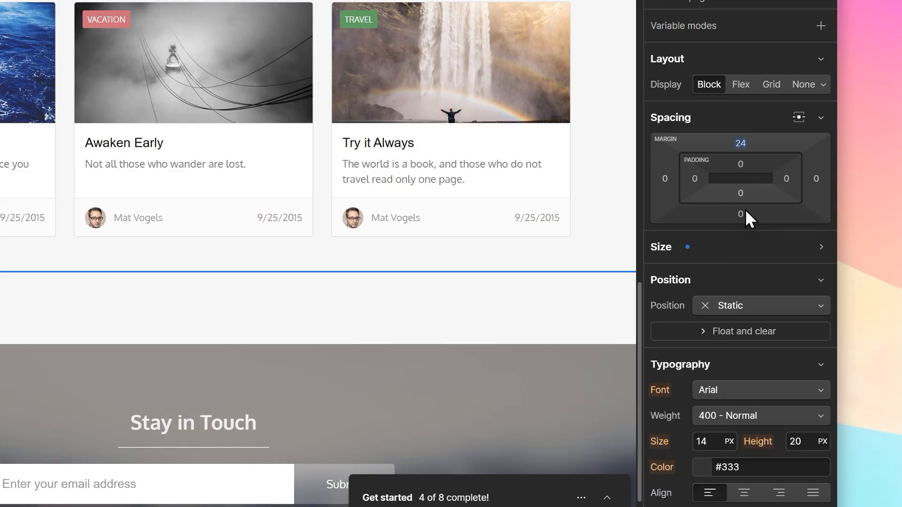
left_click(746, 209)
left_click(746, 210)
left_click(746, 210)
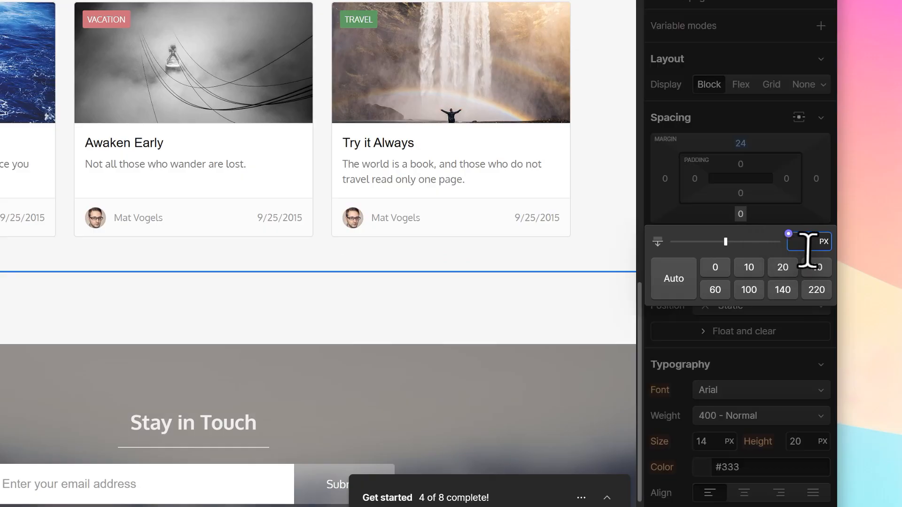
key("Return")
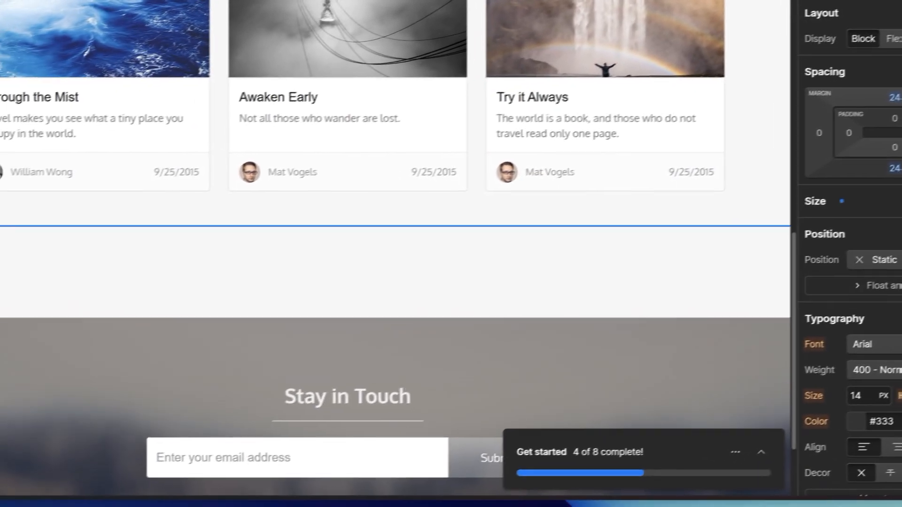
Step: Delete the grey divider div block below the blog cards
left_click(543, 270)
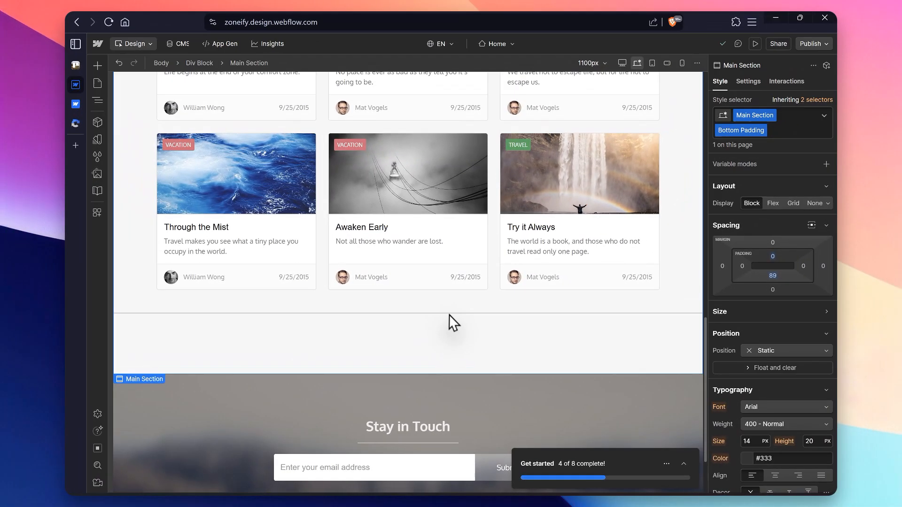
left_click(459, 315)
key("Delete")
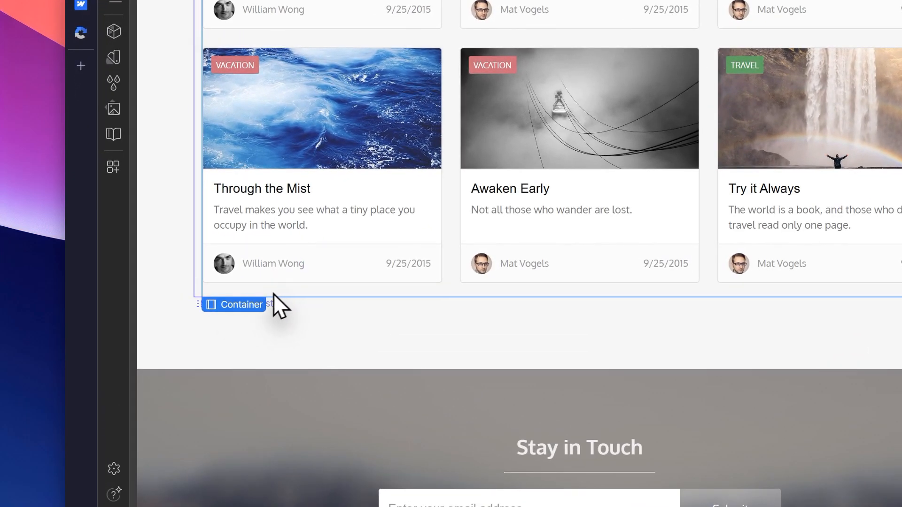
Step: Add a solid 1 px grey #929292 border on all sides of the second container in Main Section, which holds the blog cards
scroll(300, 287, "up", 1)
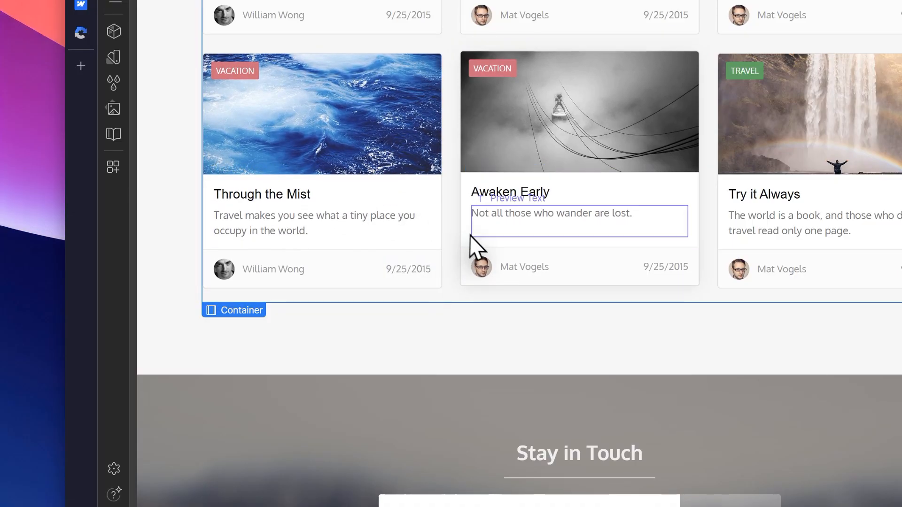
left_click(237, 310)
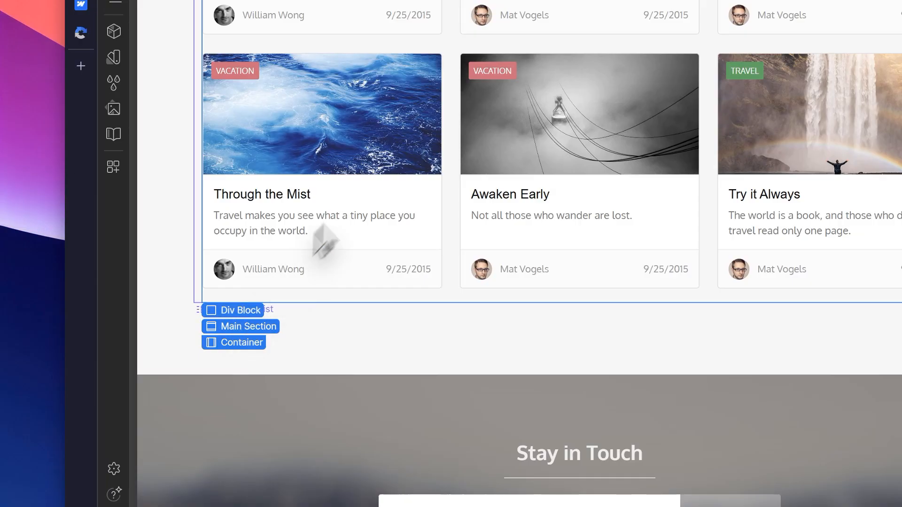
left_click(461, 284)
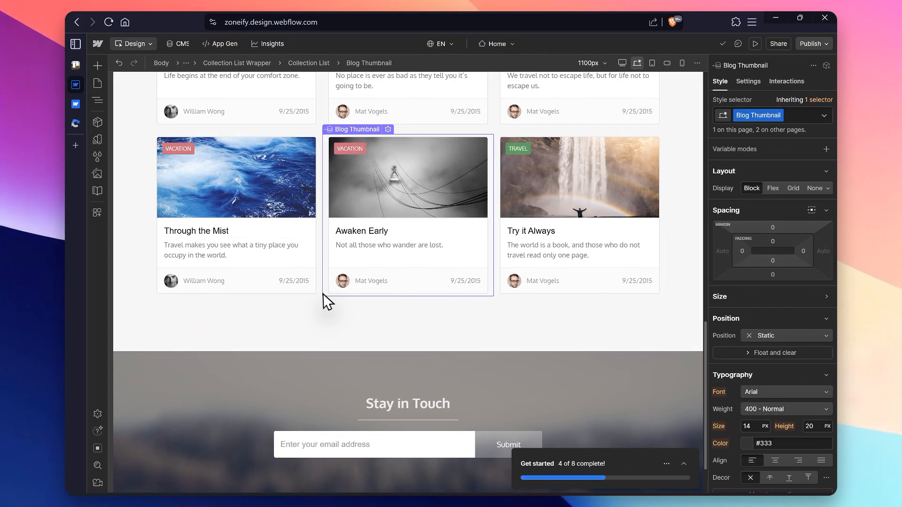
left_click(104, 104)
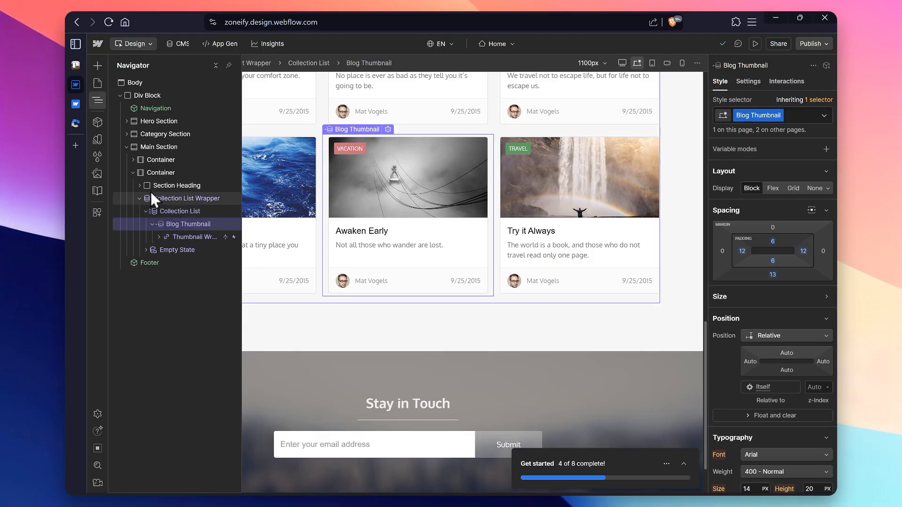
left_click(168, 172)
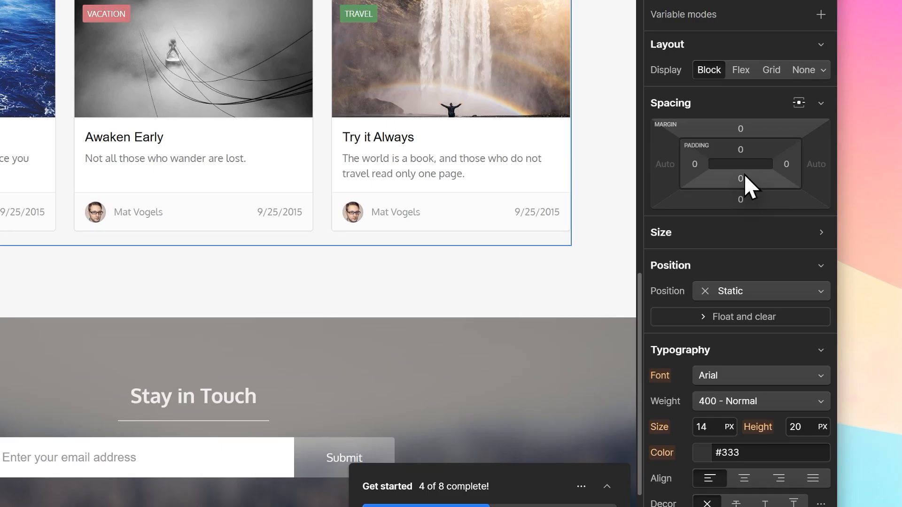
scroll(745, 175, "down", 10)
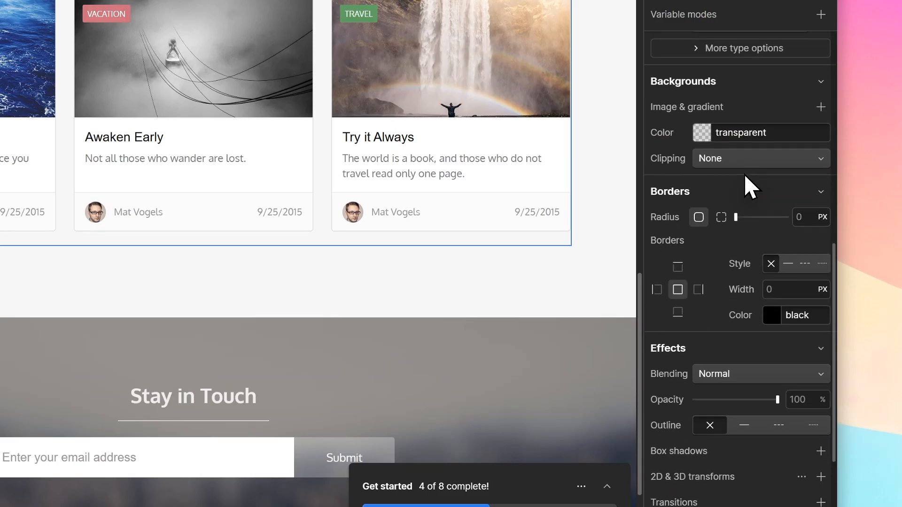
scroll(748, 183, "down", 2)
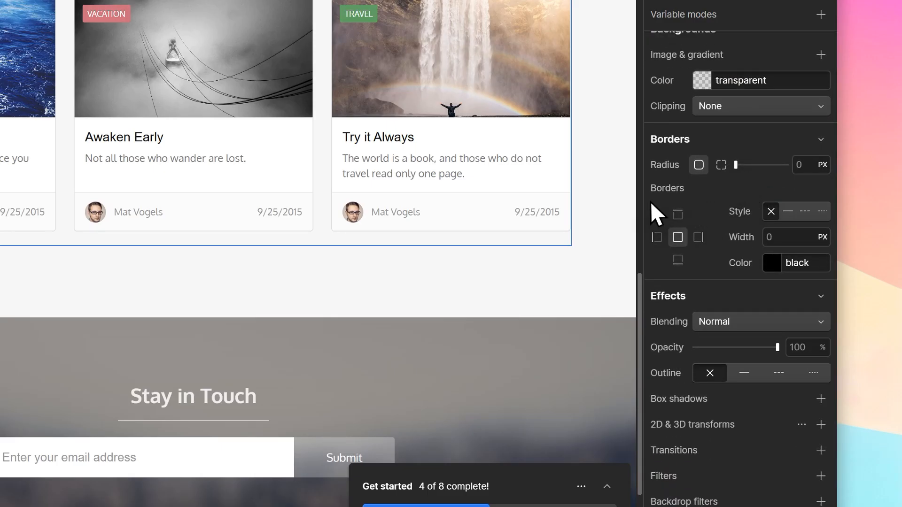
left_click(787, 214)
left_click(772, 264)
left_click(703, 314)
left_click_drag(683, 314, 647, 334)
left_click(709, 219)
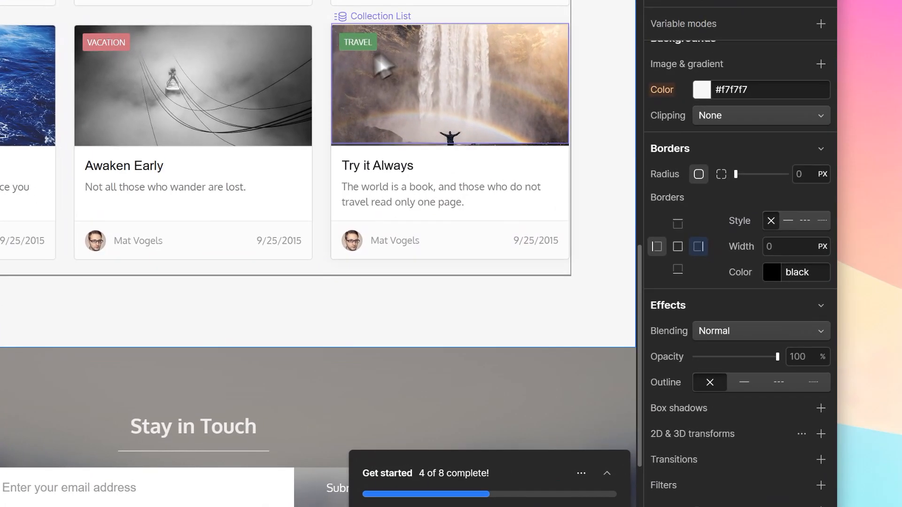
Step: Select Container 2 in Main Section and set its right, top and left border widths to 0 px
scroll(385, 211, "up", 1)
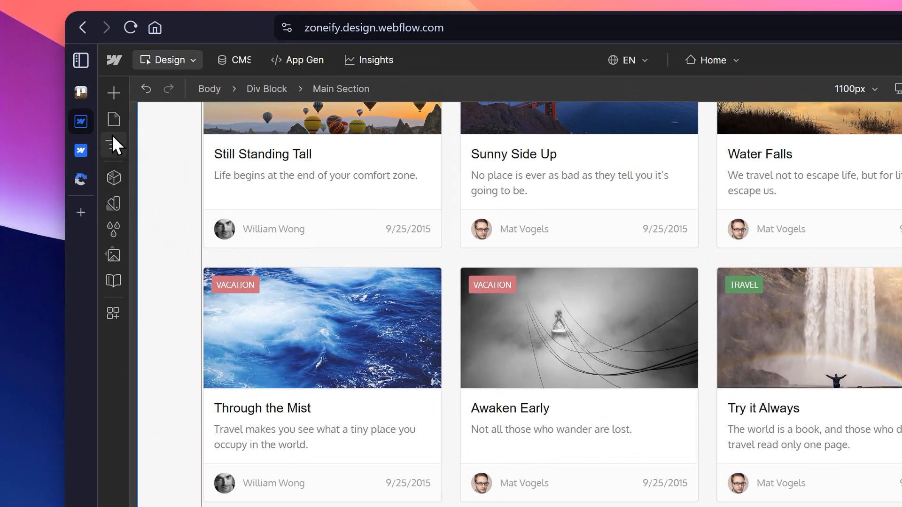
left_click(113, 138)
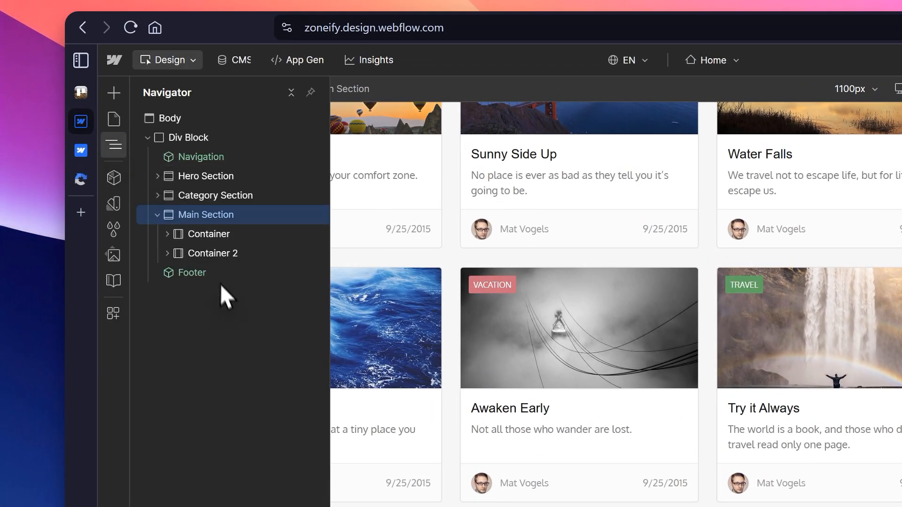
left_click(210, 249)
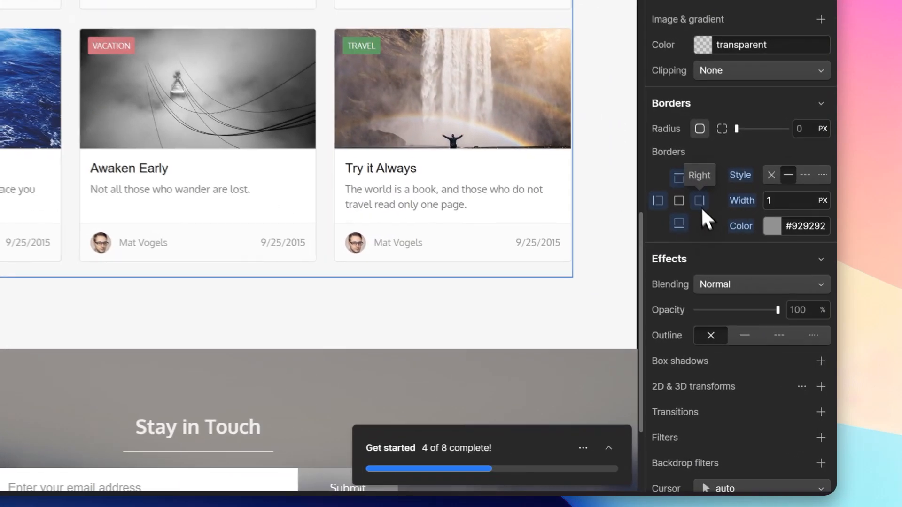
left_click(780, 200)
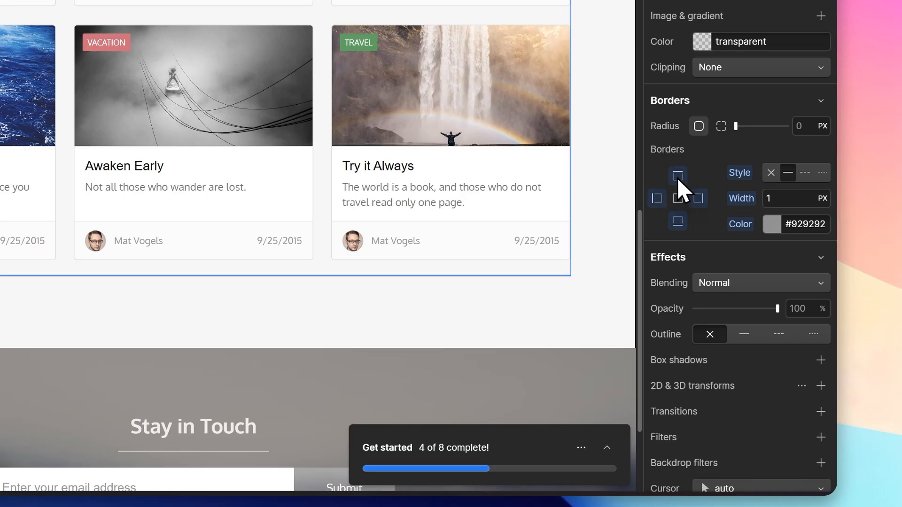
left_click(804, 200)
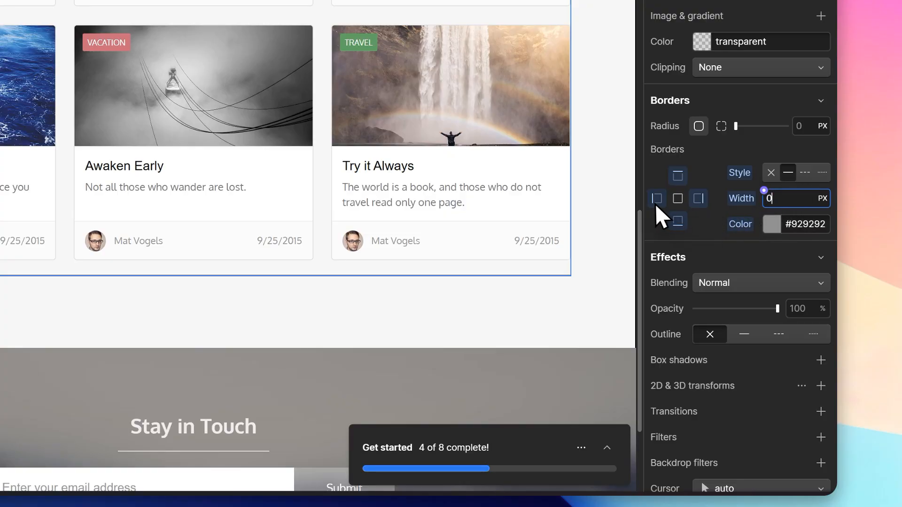
left_click(784, 201)
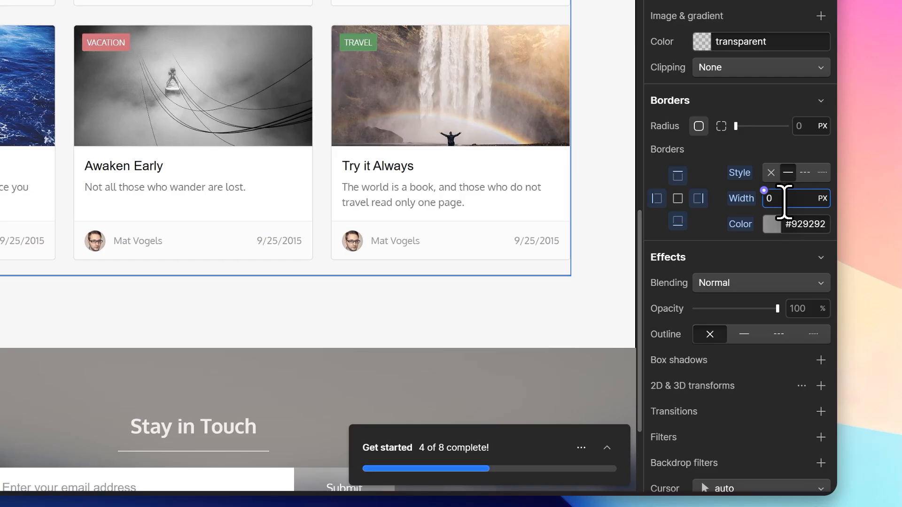
left_click(563, 281)
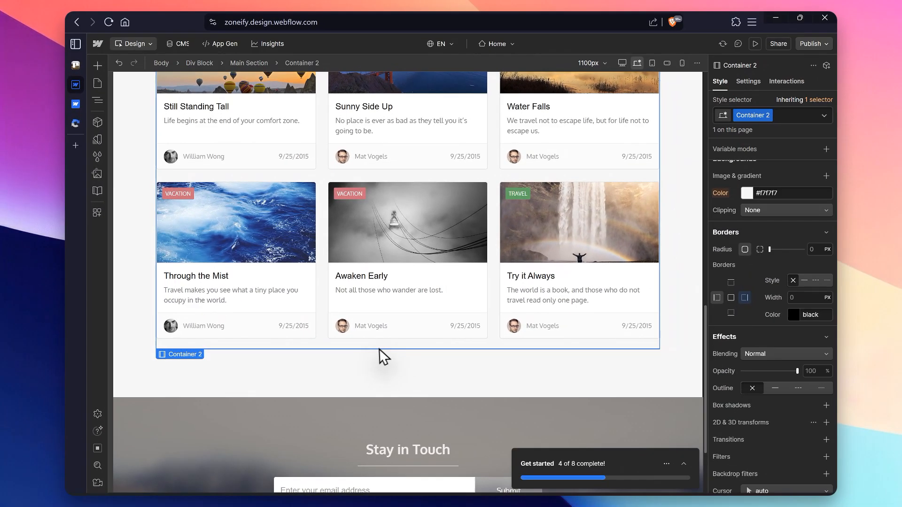
Step: Set the bottom padding of Container 2 to 24 px to space the line from the blog cards
left_click(481, 321)
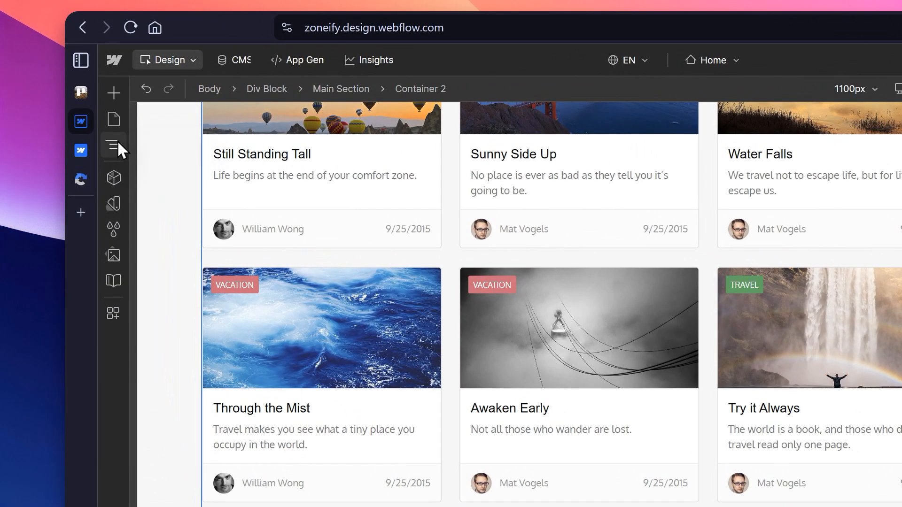
left_click(97, 100)
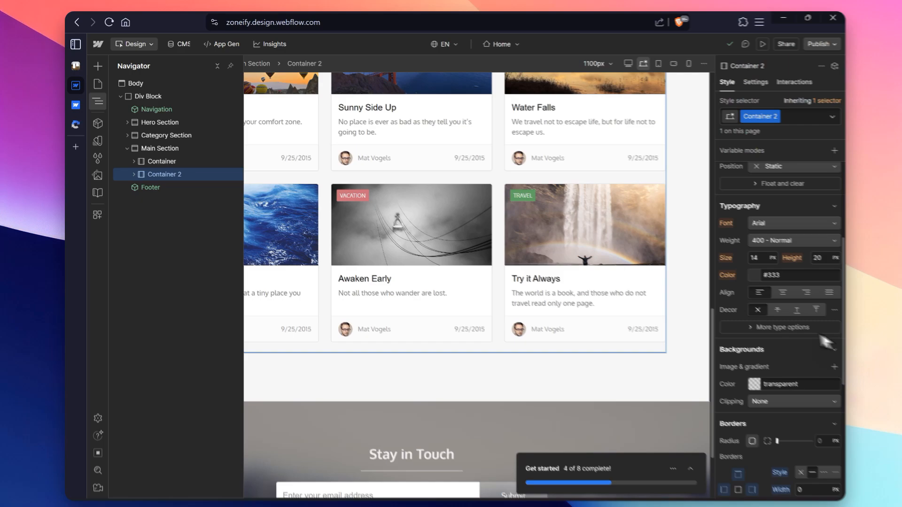
scroll(771, 313, "up", 5)
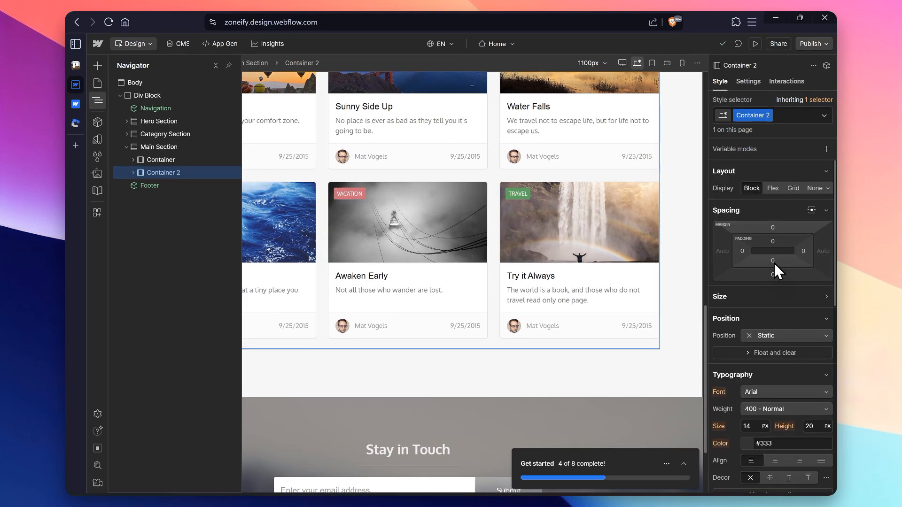
left_click(773, 262)
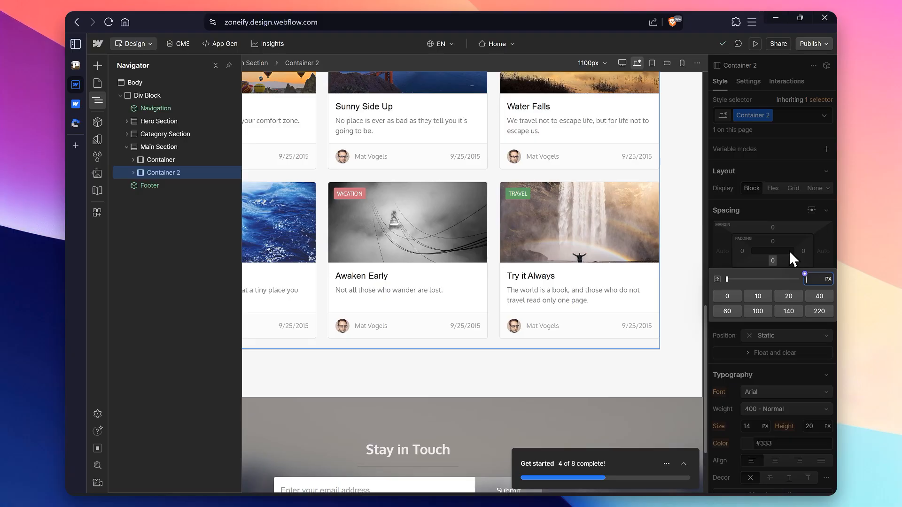
type("24")
key("Return")
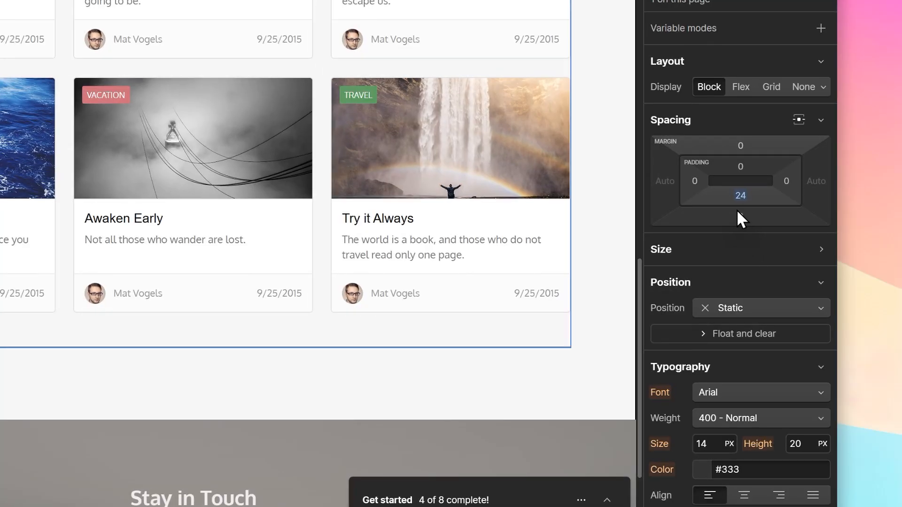
Step: Set the bottom margin of Container 2 to 24 px, then deselect the container to check the divider line
left_click(772, 273)
type("24")
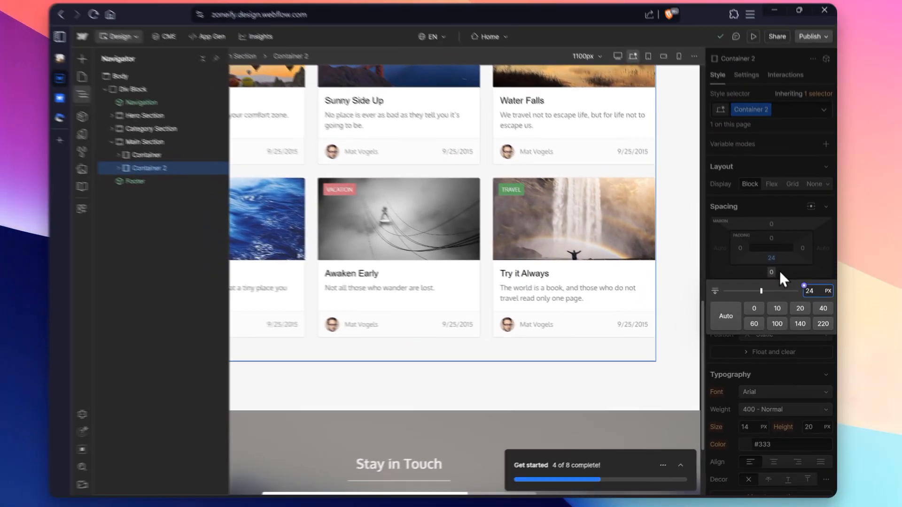
key("Return")
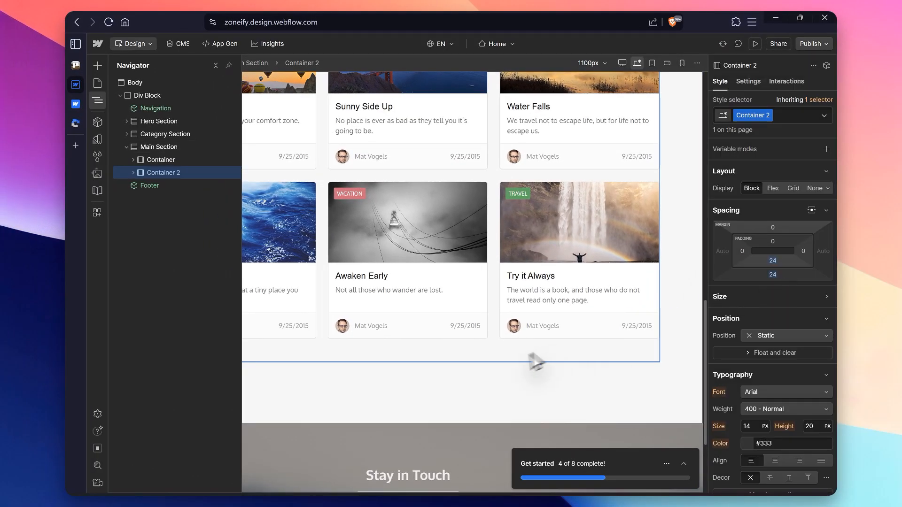
left_click(526, 389)
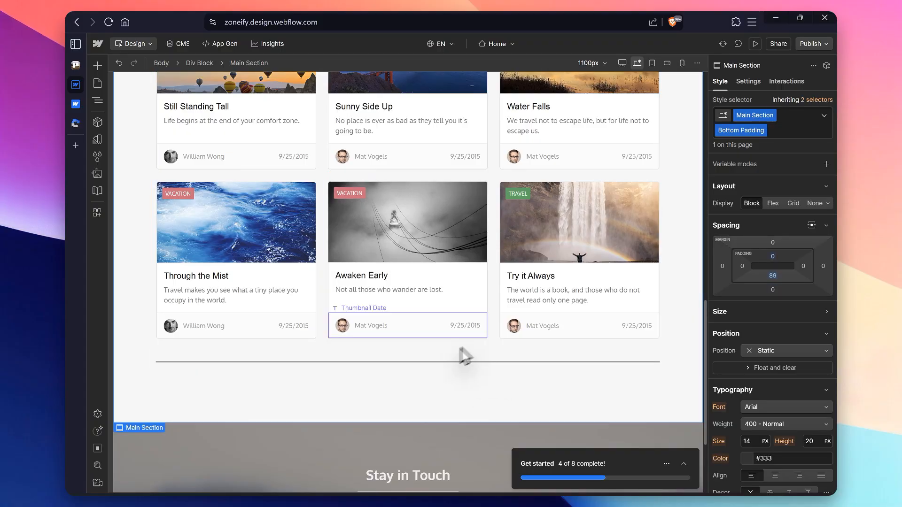
scroll(429, 389, "up", 5)
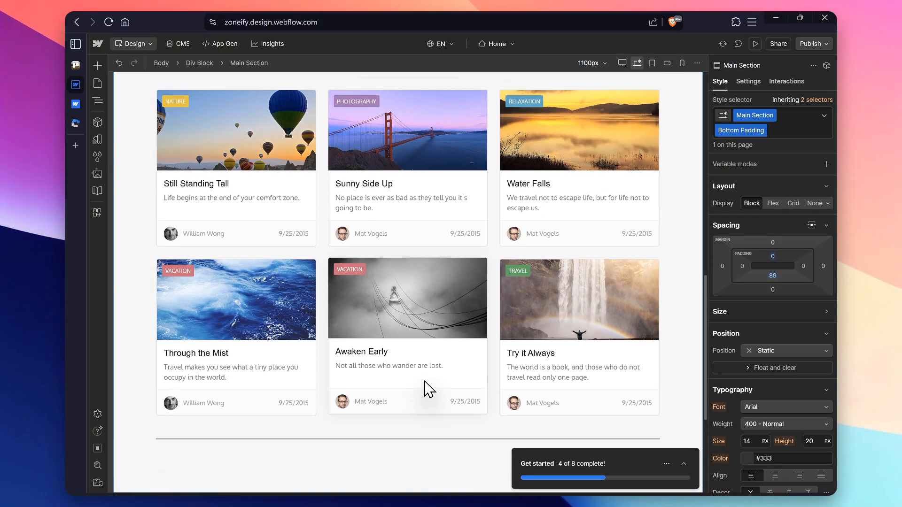